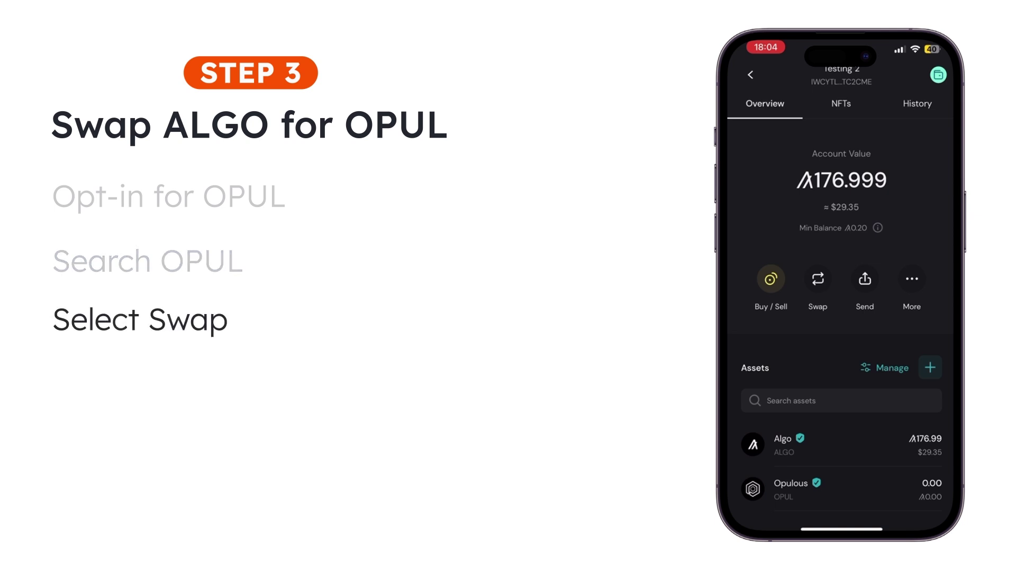
Choose Opulous (OPUL) as the asset to receive for ALGO
click(818, 278)
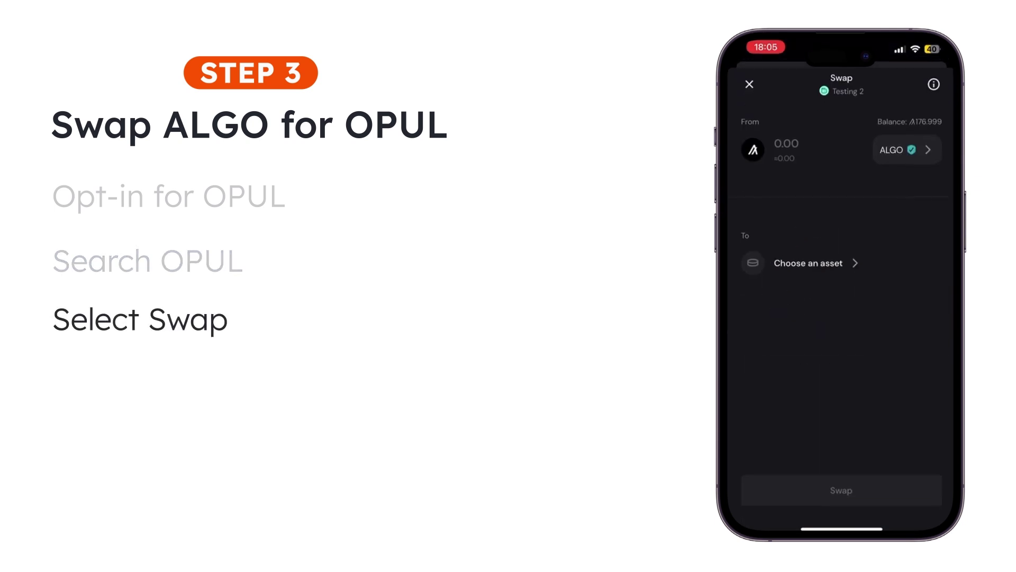
click(810, 263)
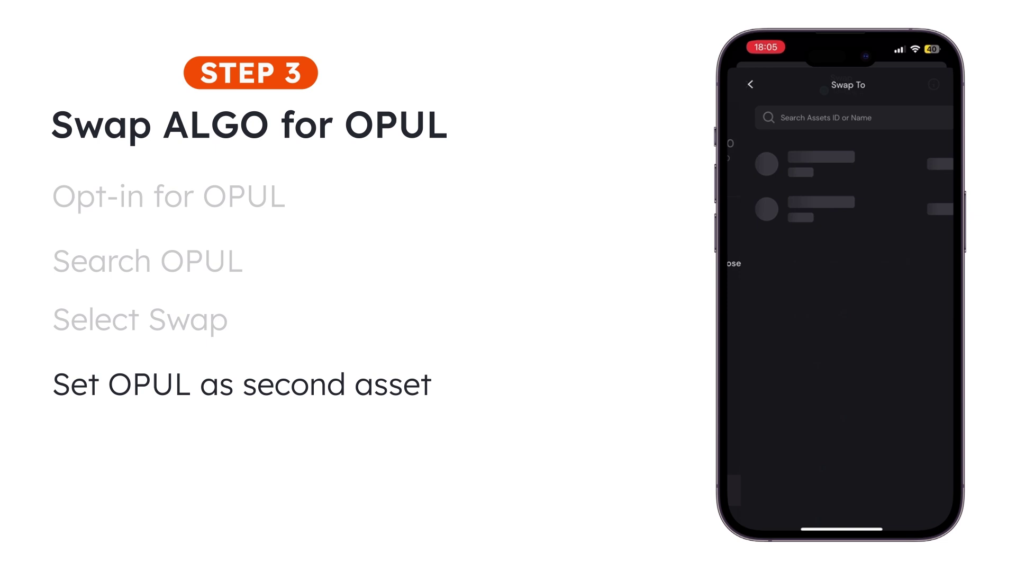
click(794, 213)
Set a custom 95% amount (168.14905 ALGO) and confirm the swap for at least 202.588 OPUL
click(817, 486)
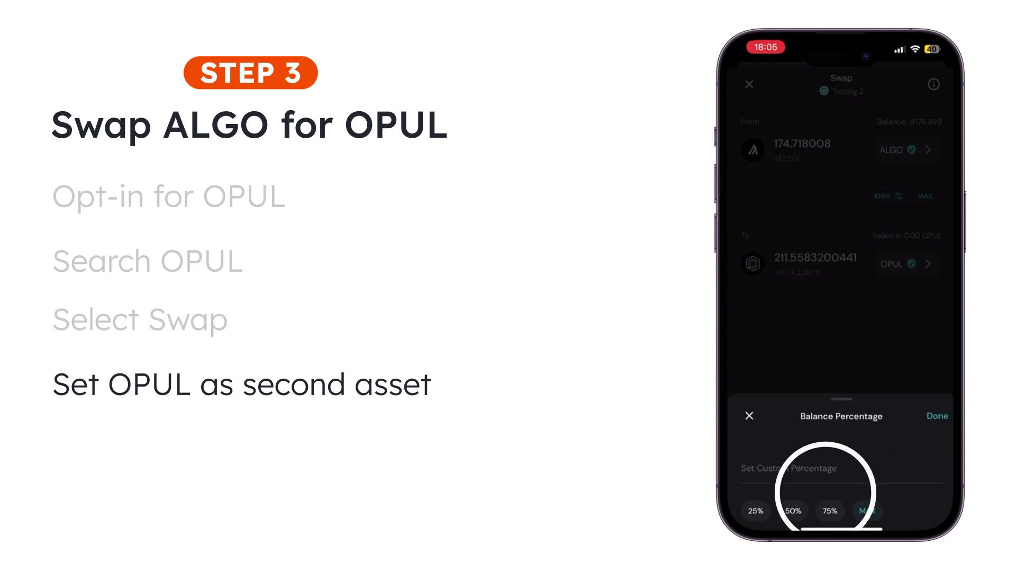
click(826, 438)
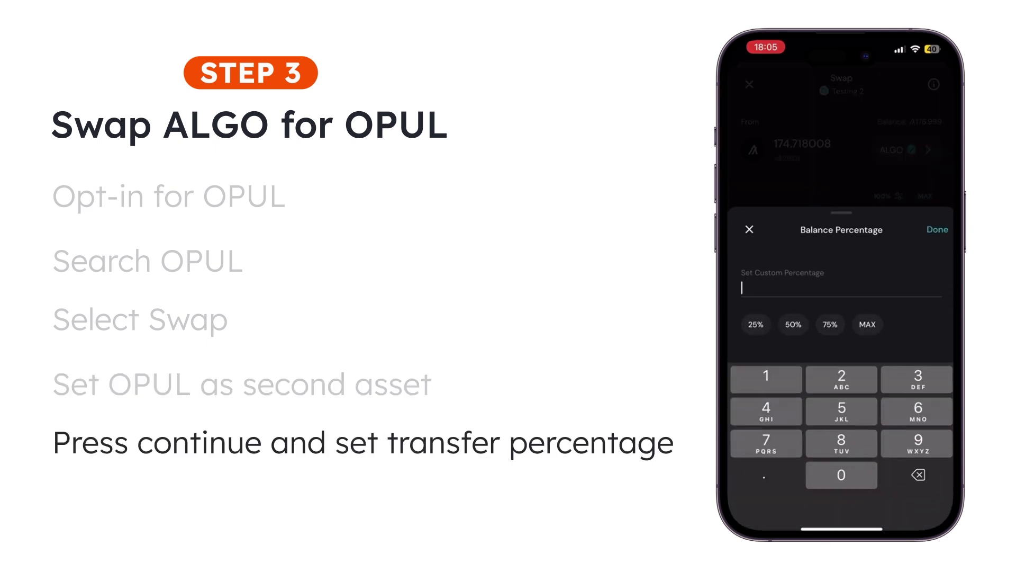
text(95)
click(938, 229)
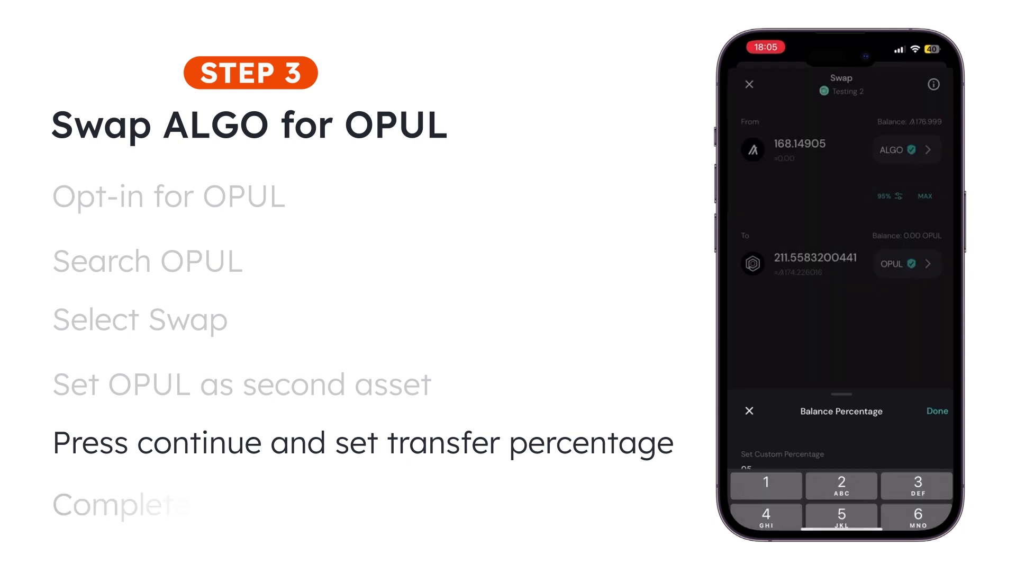
click(839, 489)
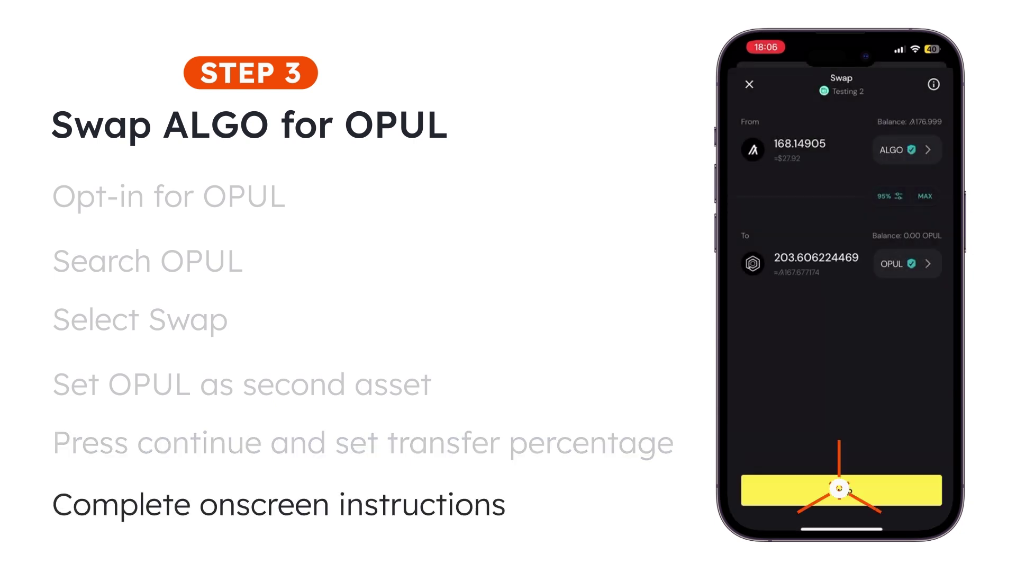
click(841, 489)
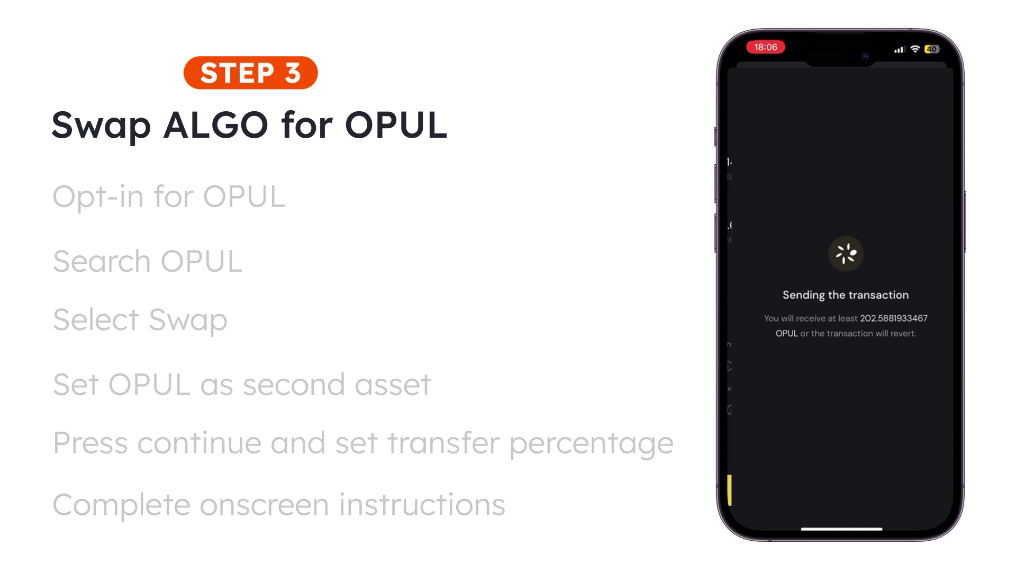
click(841, 490)
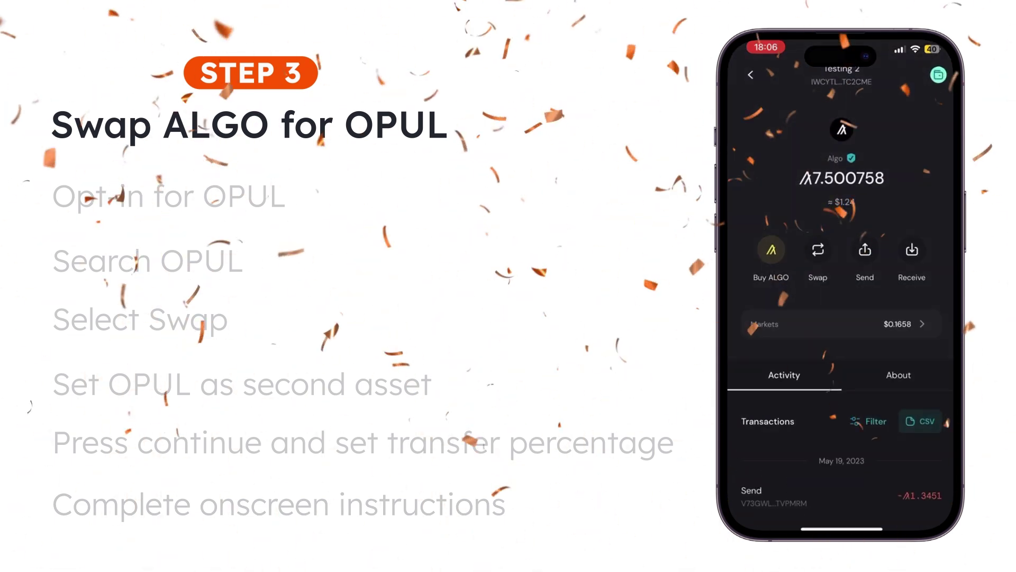